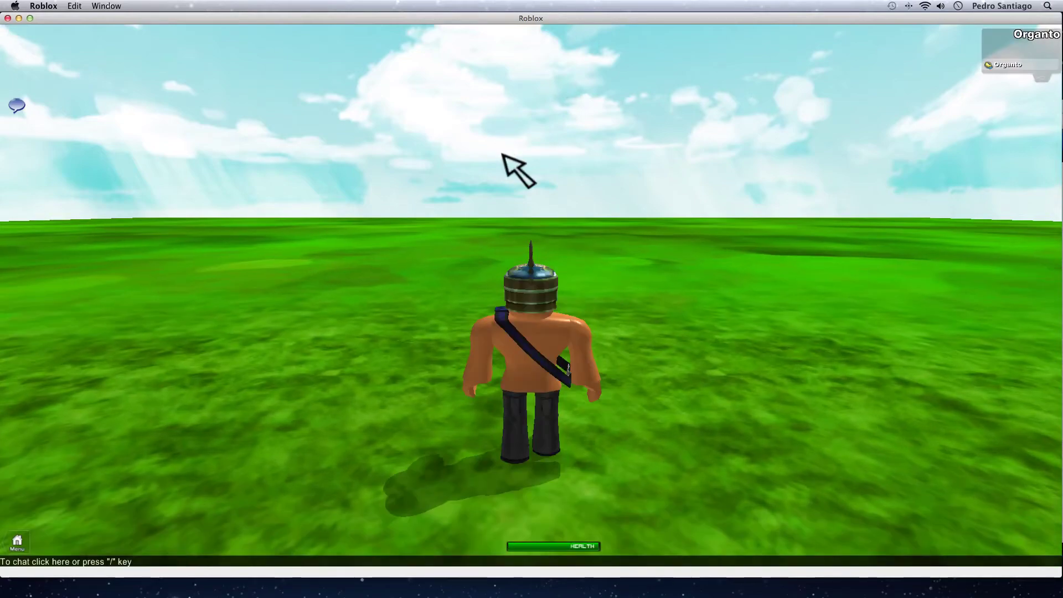
- Walk the avatar across the grass and orbit the camera round to its front
{"action": "key", "text": "a"}
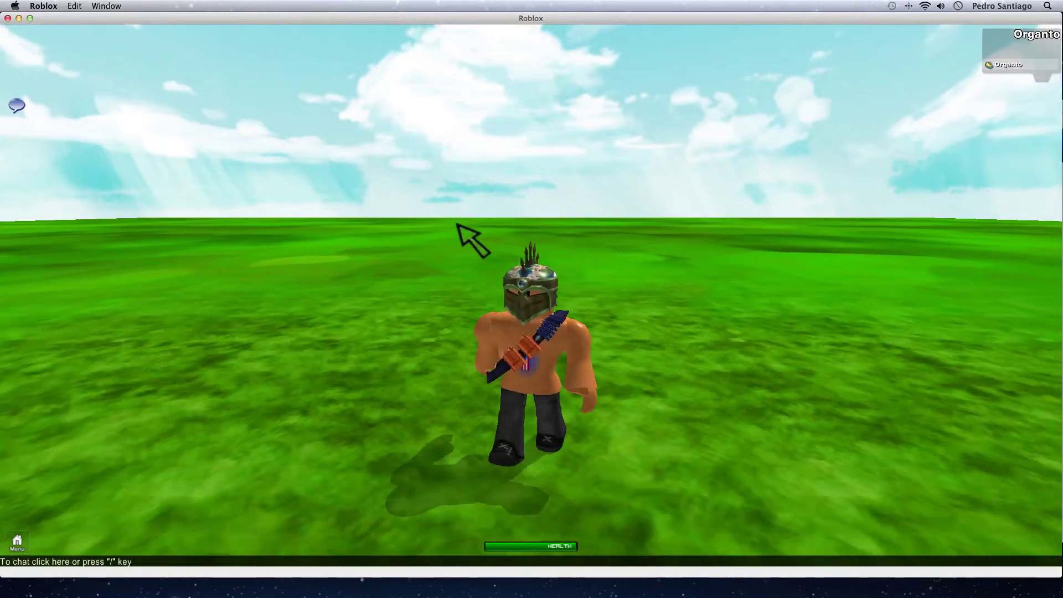
{"action": "key", "text": "w"}
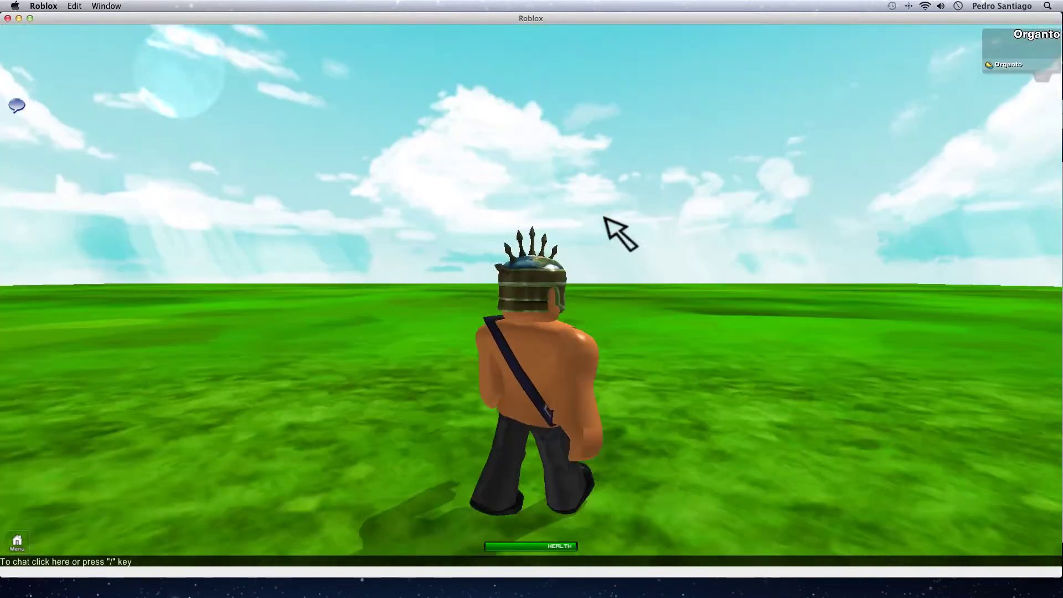
{"action": "left_click_drag", "start_coordinate": [615, 233], "coordinate": [558, 295]}
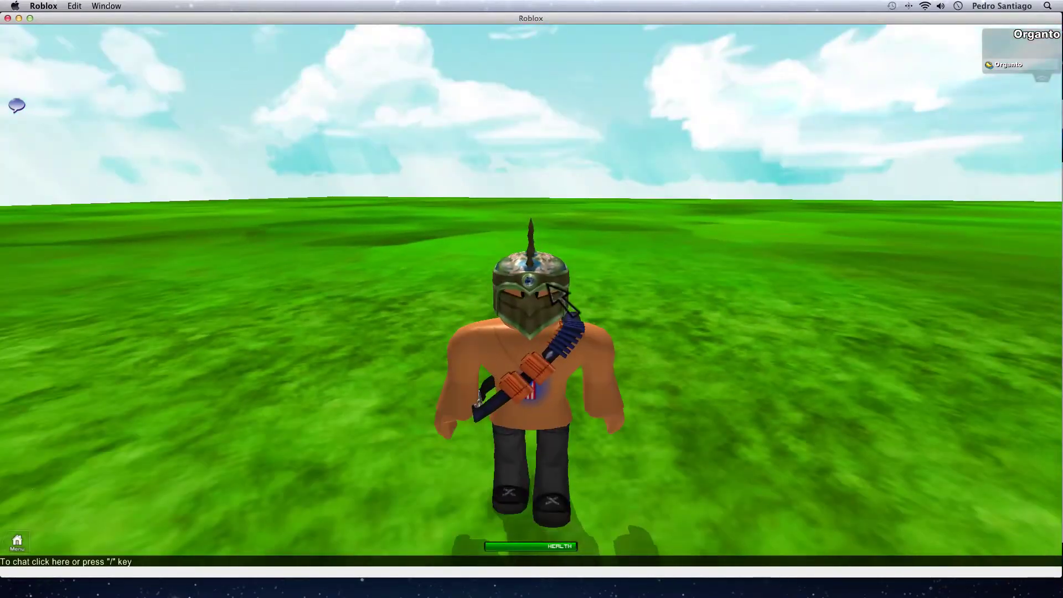
{"action": "scroll", "coordinate": [558, 295], "scroll_direction": "up", "scroll_amount": 2}
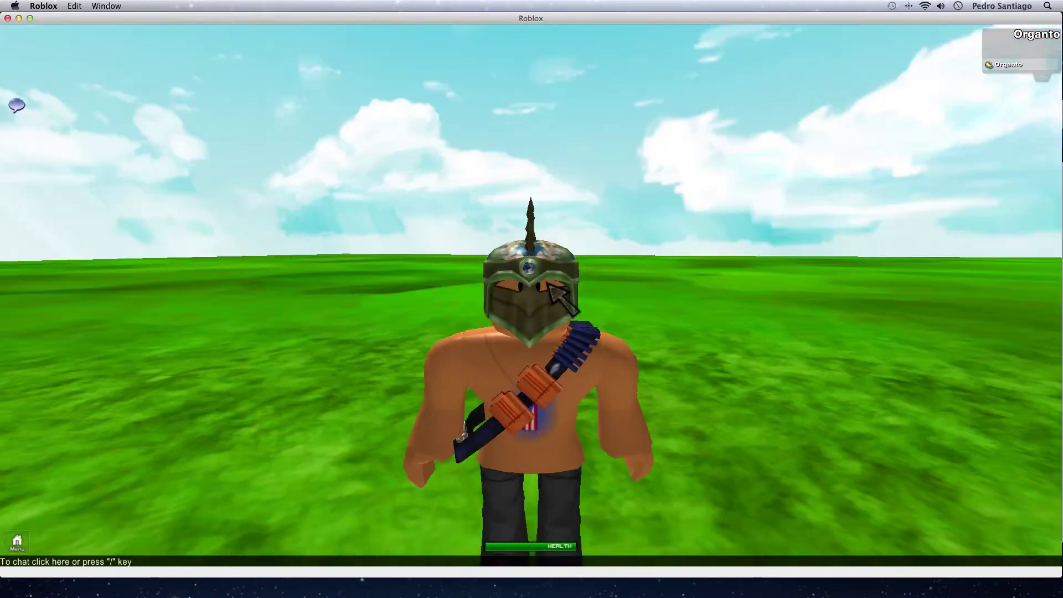
- Turn the avatar in place to show the spiked helmet and bandolier from several angles
{"action": "key", "text": "a"}
{"action": "key", "text": "d"}
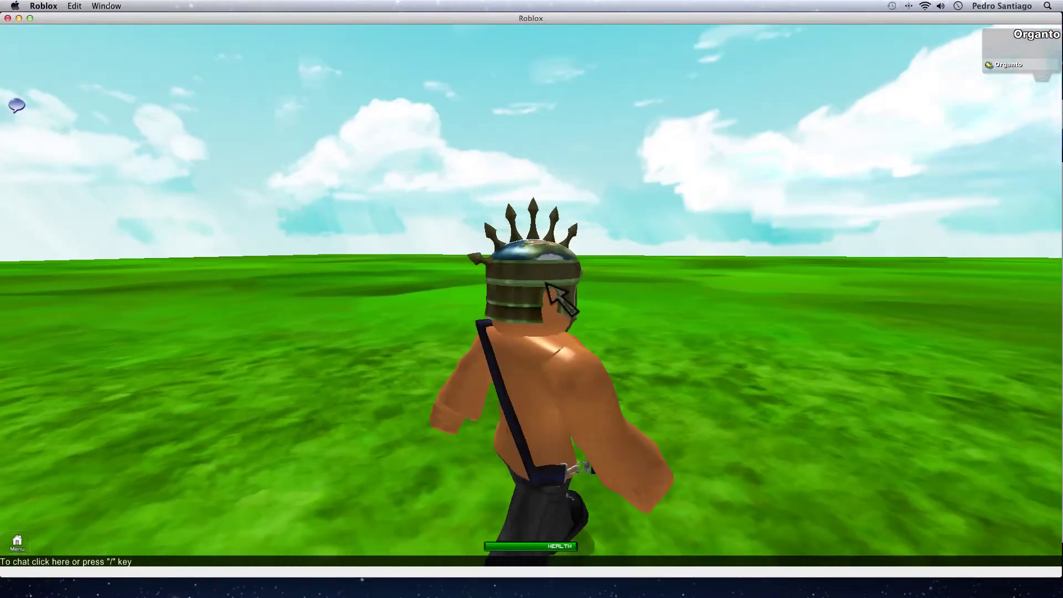
{"action": "key", "text": "w"}
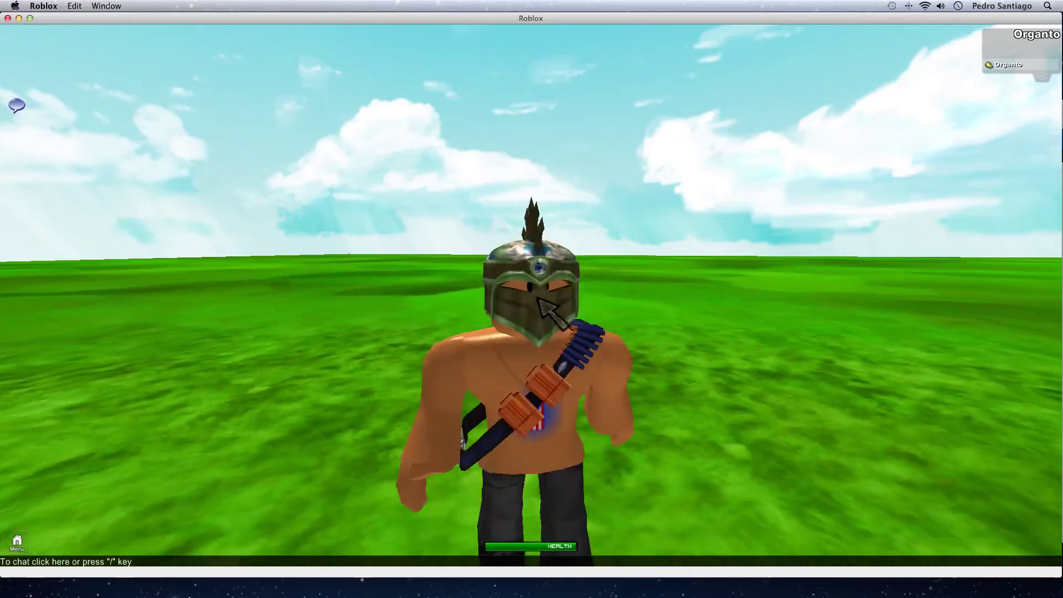
{"action": "scroll", "coordinate": [547, 310], "scroll_direction": "up", "scroll_amount": 3}
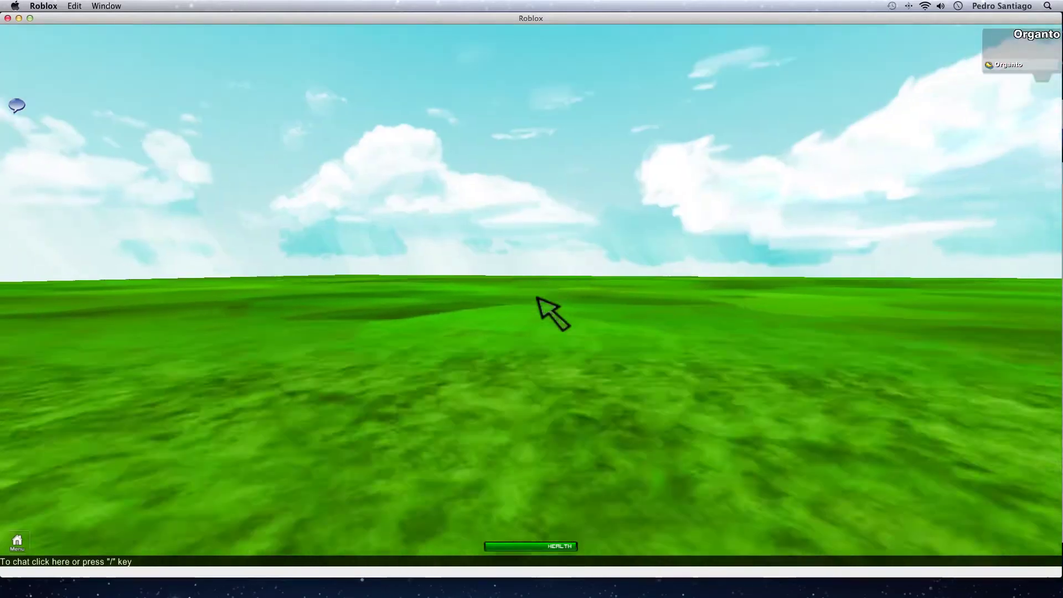
{"action": "scroll", "coordinate": [547, 308], "scroll_direction": "down", "scroll_amount": 3}
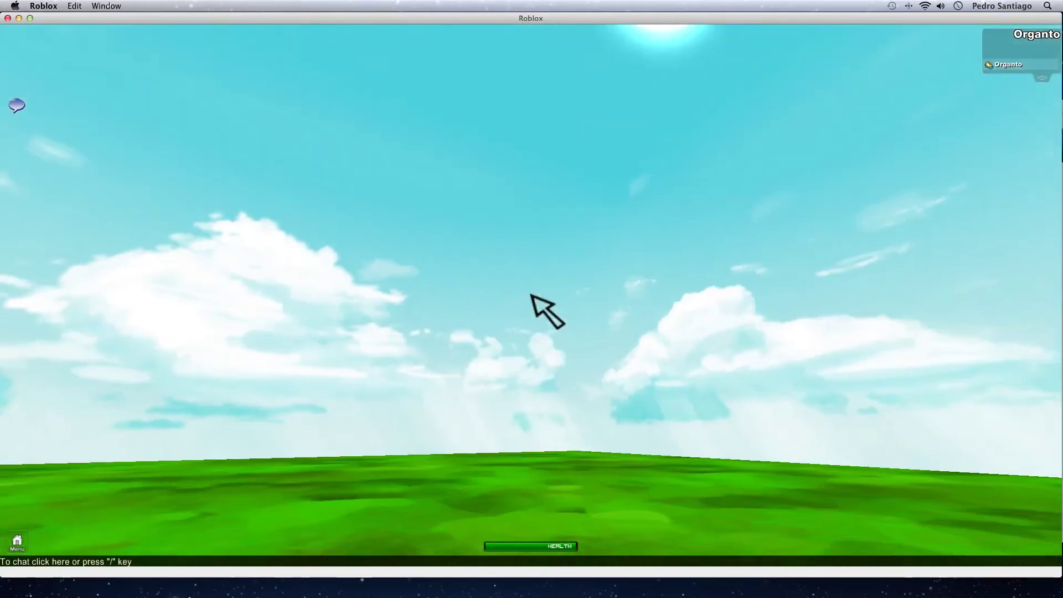
{"action": "scroll", "coordinate": [542, 309], "scroll_direction": "down", "scroll_amount": 5}
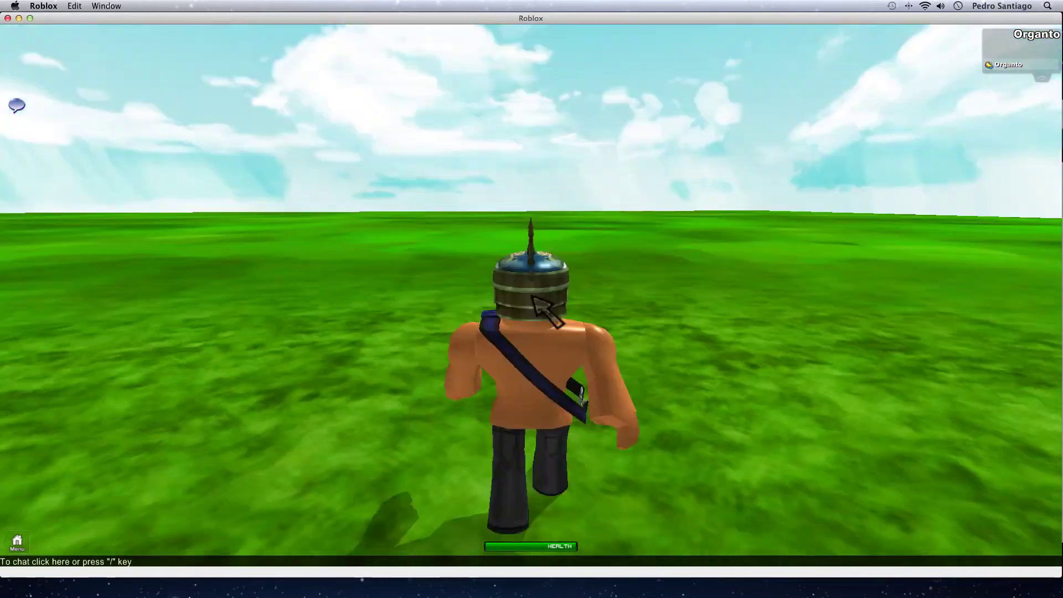